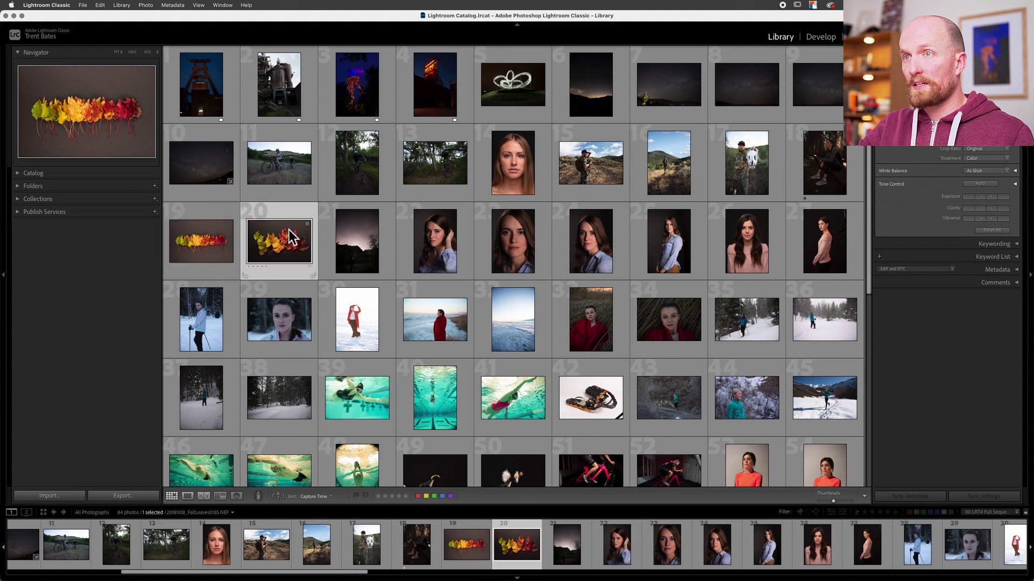
# Preview landscape photos 15, 16 and 17, then select the autumn leaves photo (19).
pyautogui.click(594, 166)
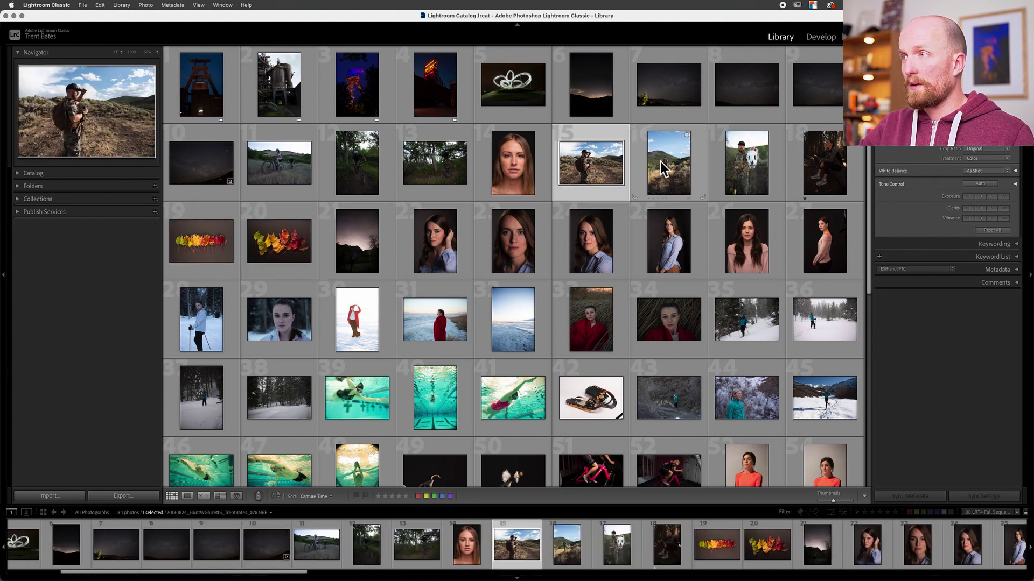
pyautogui.click(662, 168)
pyautogui.click(759, 182)
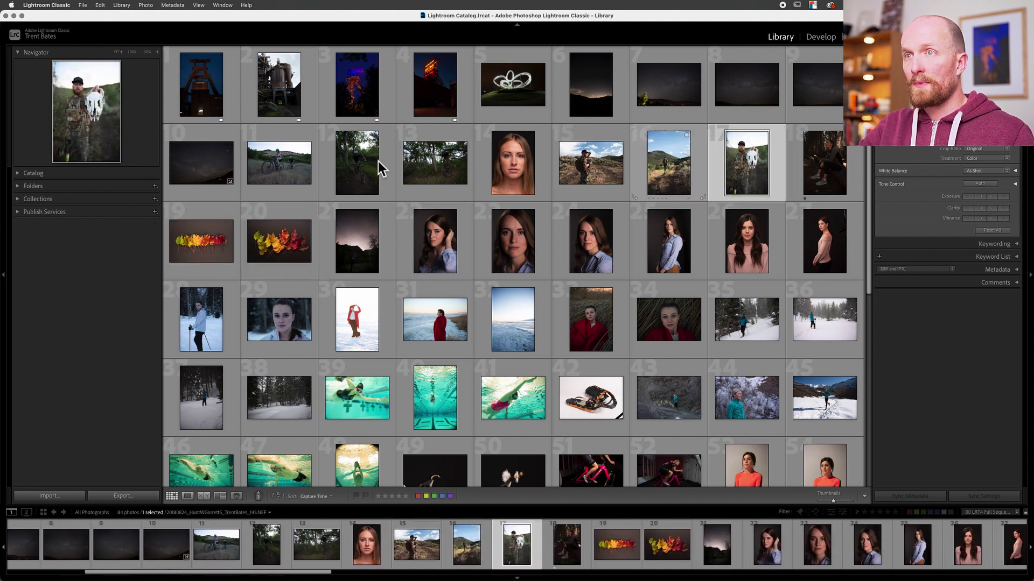
pyautogui.click(199, 248)
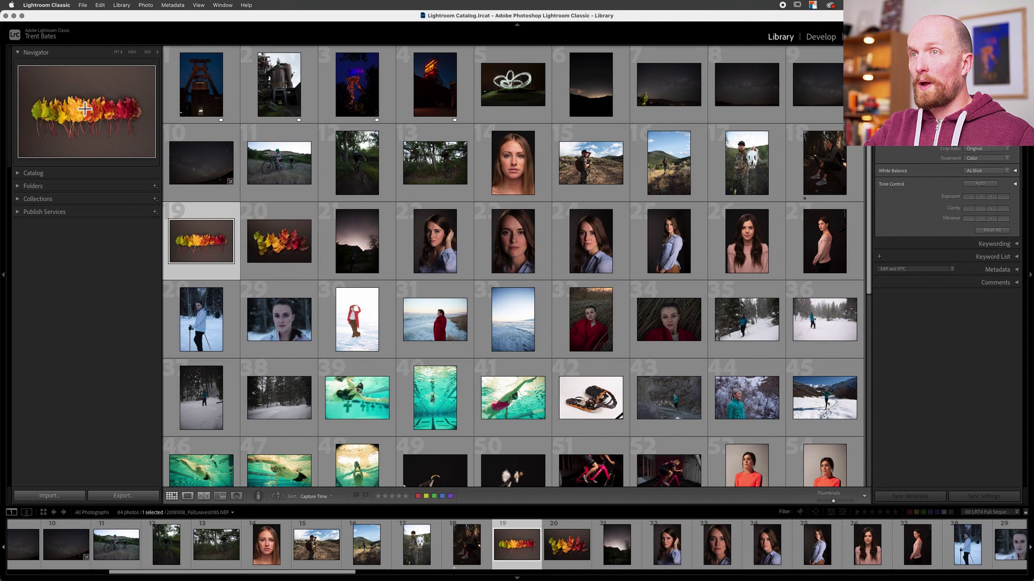
# Show the leaves photo in Loupe at 100% and pan between green leaves, red tips and stems.
pyautogui.press('e')
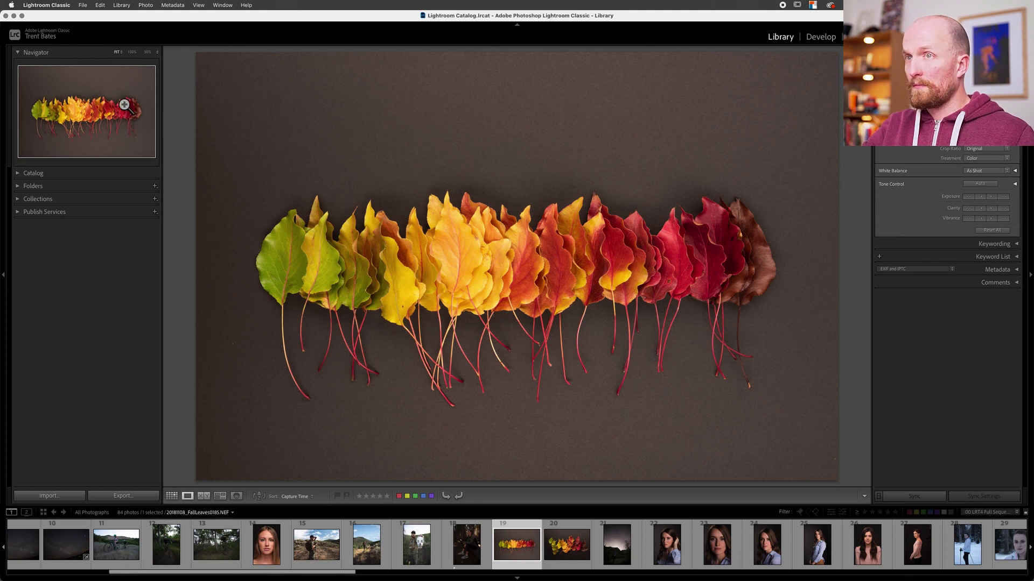
pyautogui.click(95, 106)
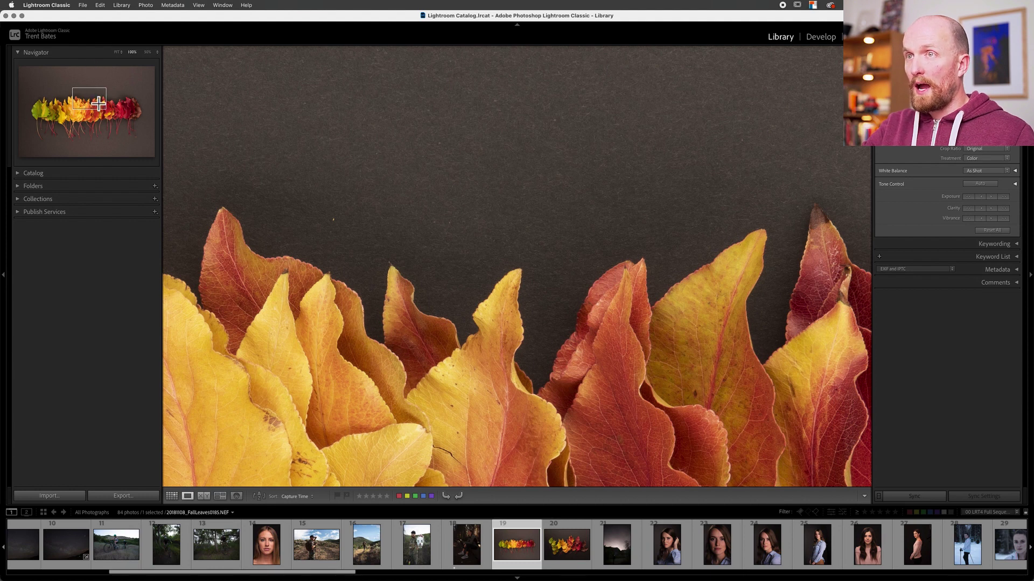
pyautogui.moveTo(99, 103); pyautogui.dragTo(136, 113)
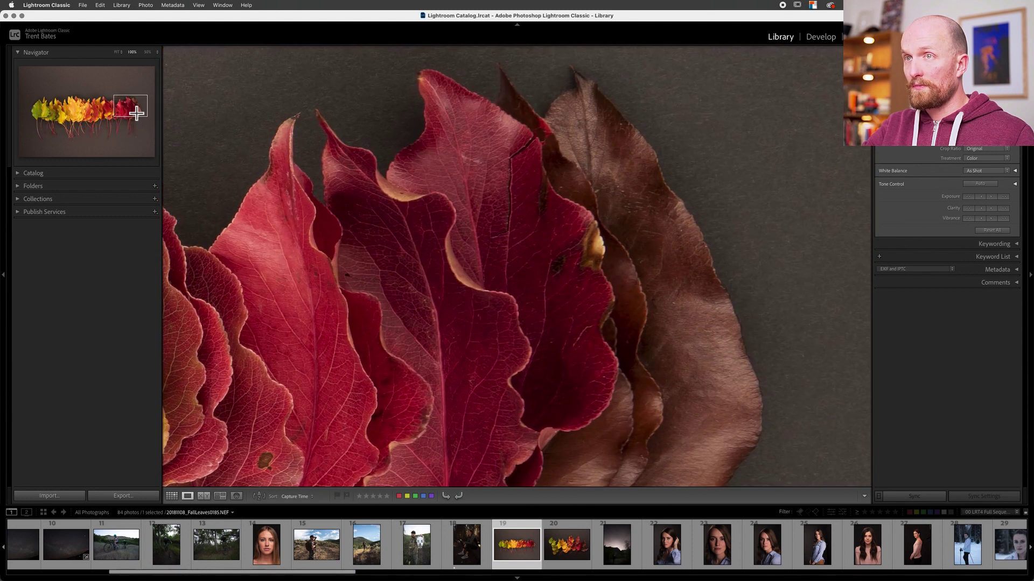
pyautogui.click(45, 117)
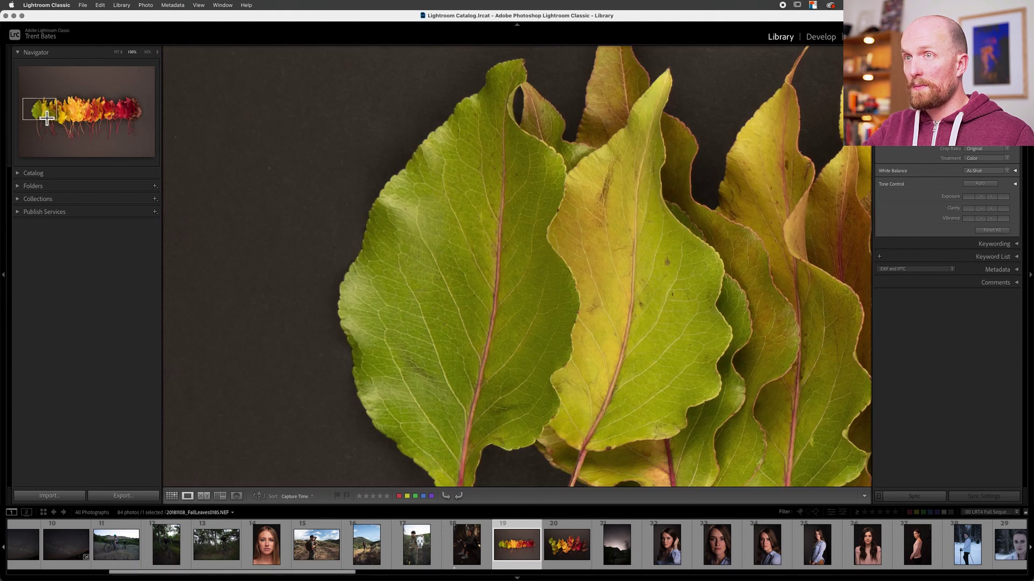
pyautogui.click(114, 106)
pyautogui.click(80, 139)
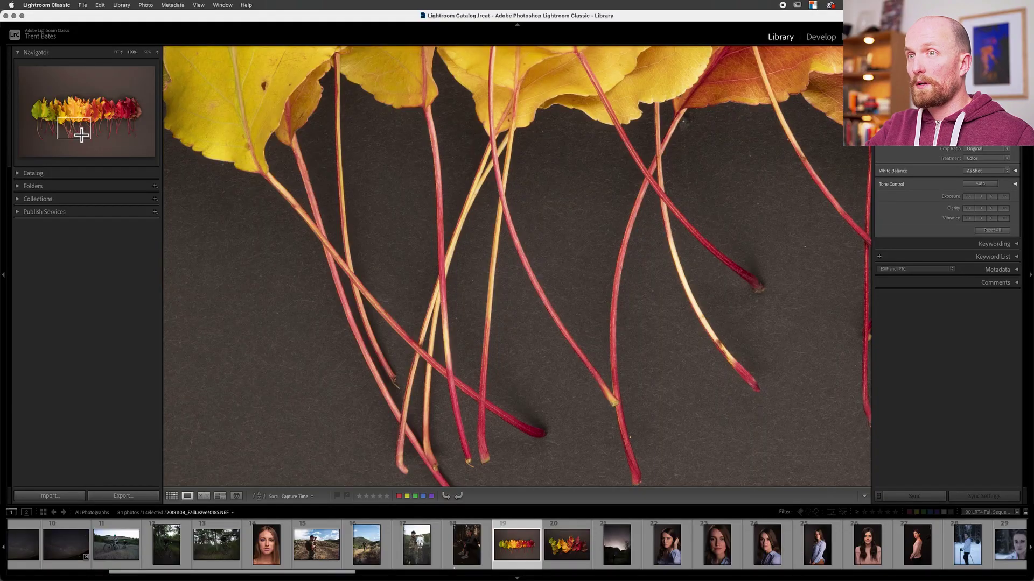
# Nudge the zoomed view slightly, then return the leaves photo to Fit view with Z.
pyautogui.moveTo(81, 135); pyautogui.dragTo(84, 132)
pyautogui.press('z')
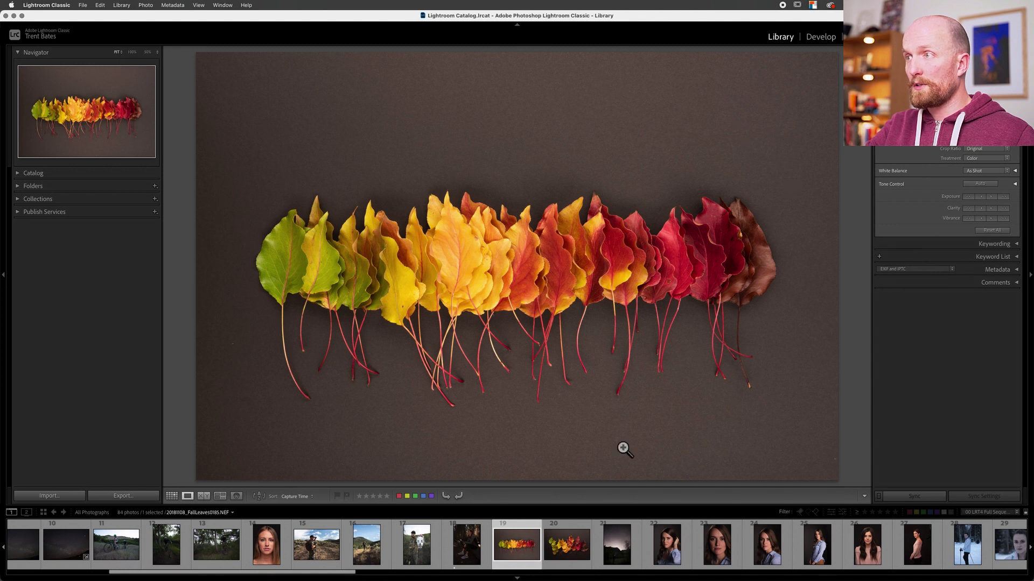
# Zoom the leaves to 100%, scroll up toward the leaf tips, and show the zoom-level list.
pyautogui.click(132, 54)
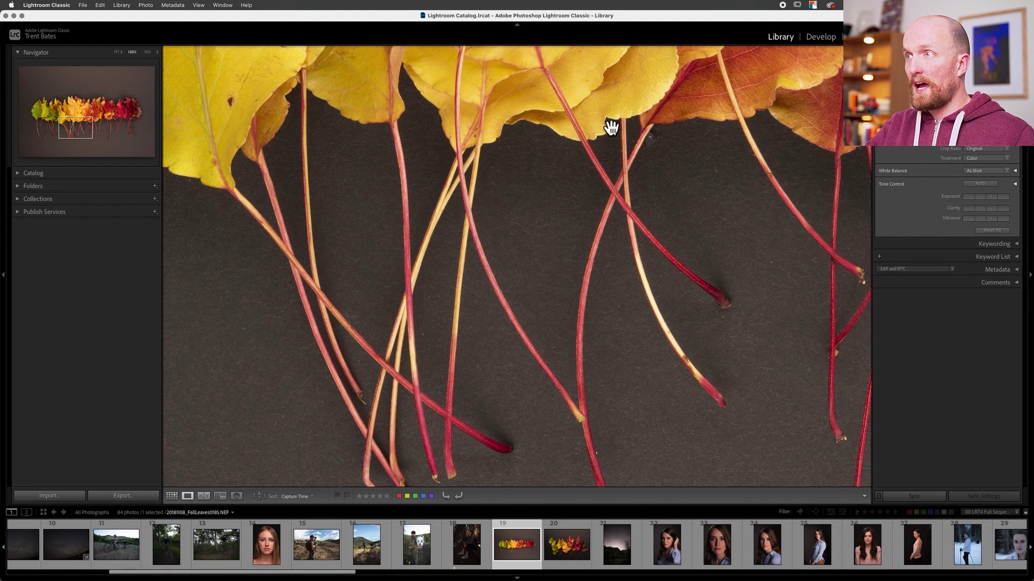
pyautogui.scroll(10, 612, 127)
pyautogui.scroll(3, 502, 213)
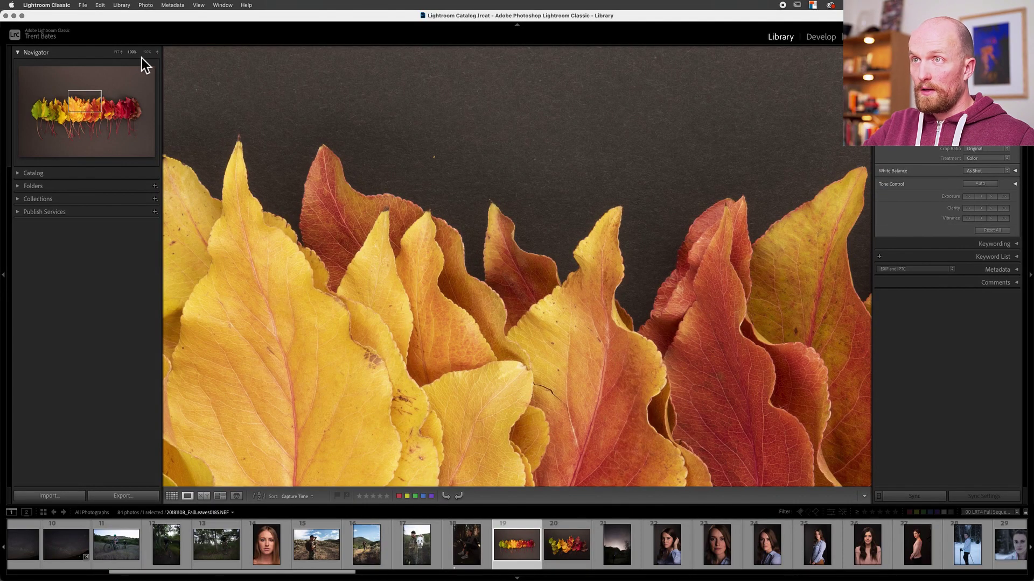
pyautogui.click(159, 56)
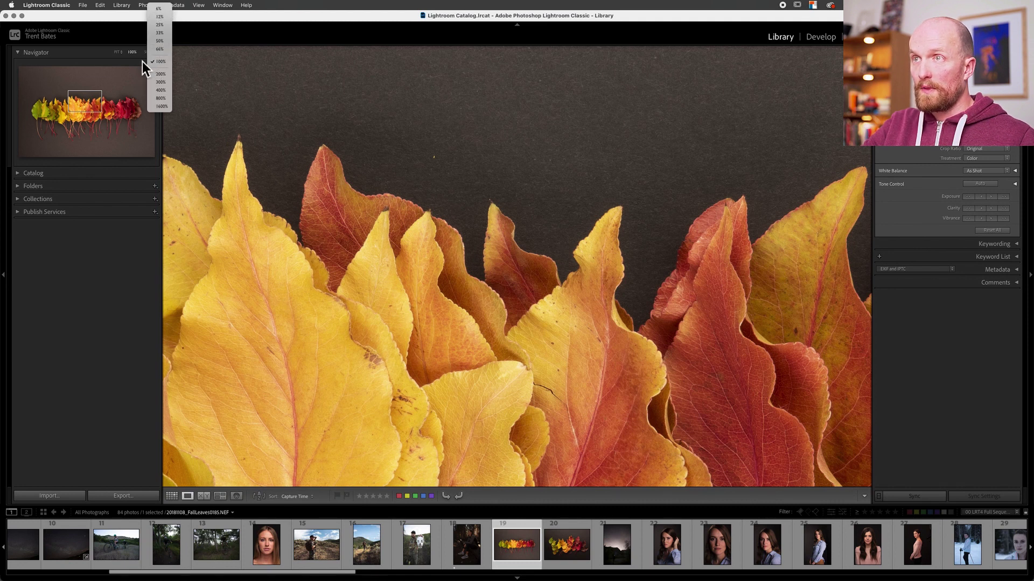
# View the leaf row at 25%, then magnify to 800% and scroll across the leaf edges.
pyautogui.click(163, 26)
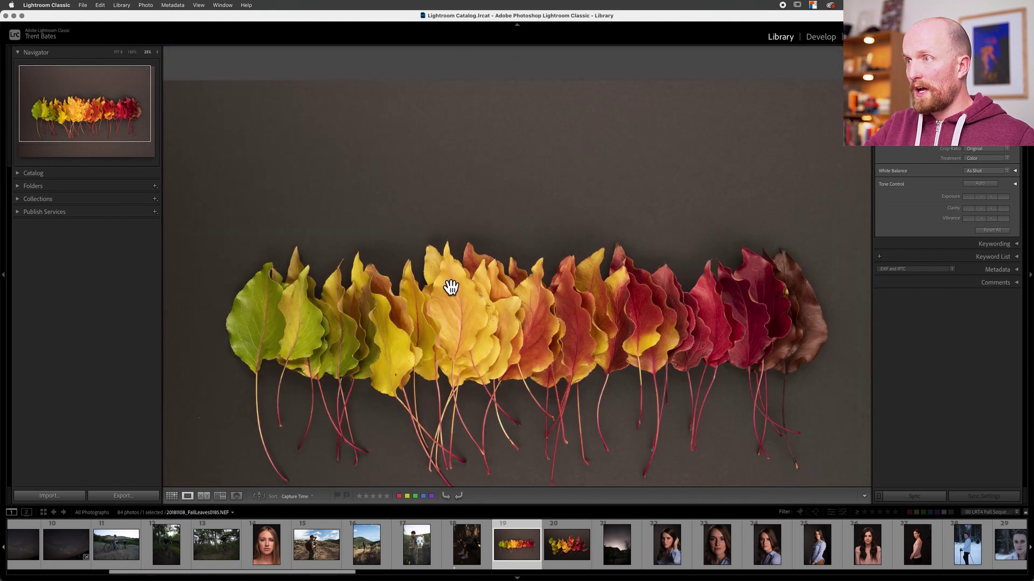
pyautogui.scroll(-5, 581, 221)
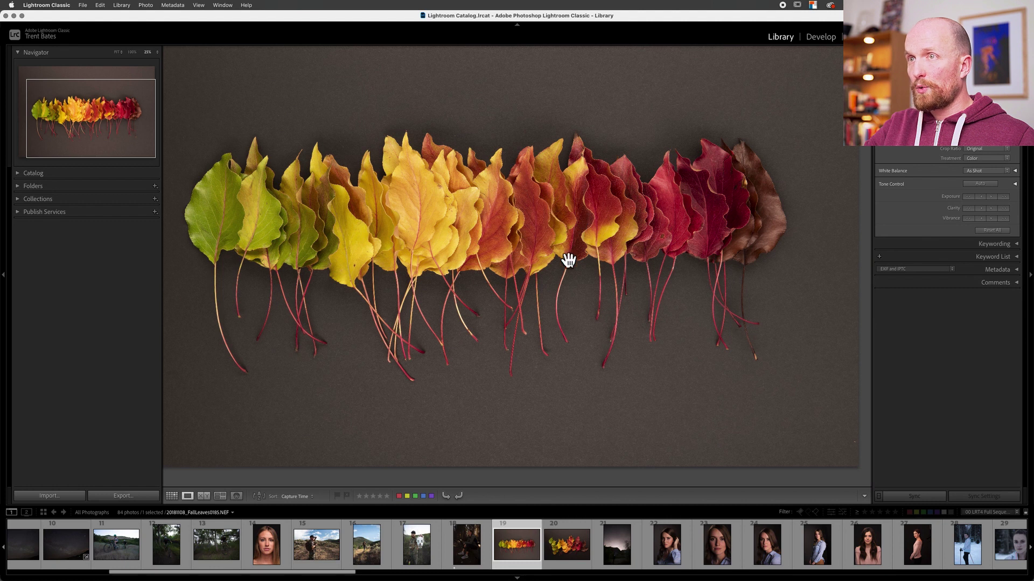
pyautogui.click(160, 54)
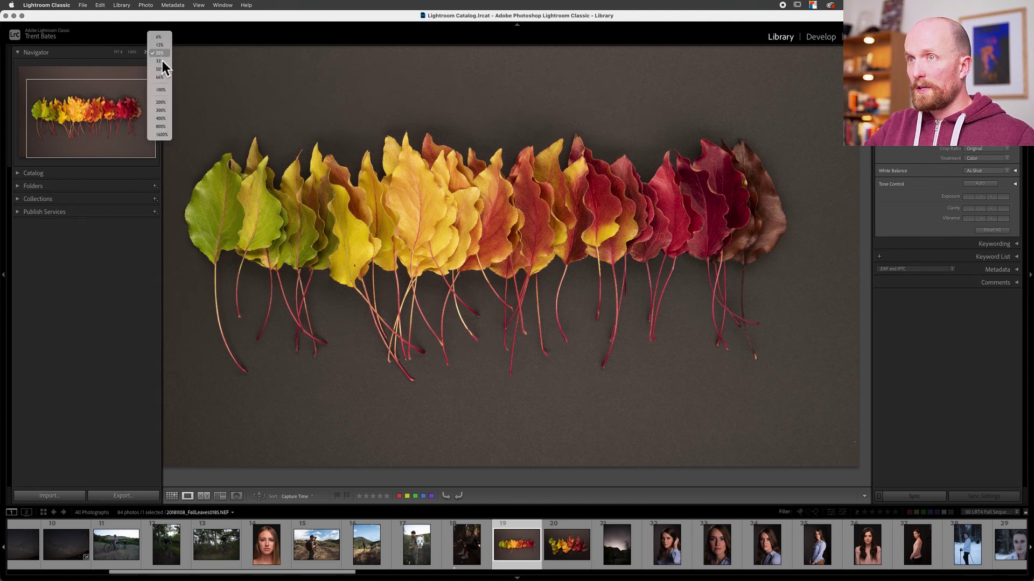
pyautogui.click(162, 126)
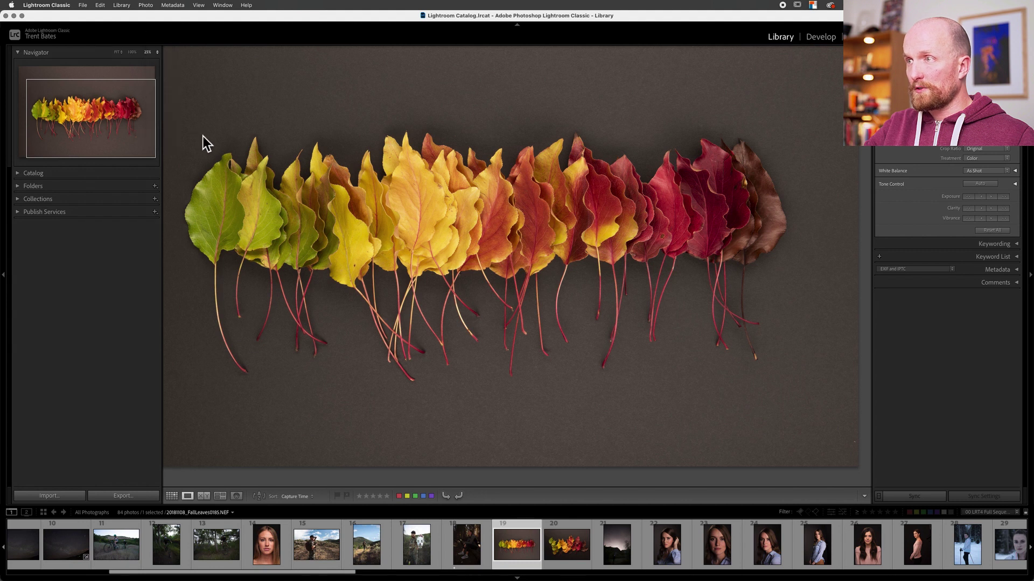
pyautogui.hscroll(5, 490, 131)
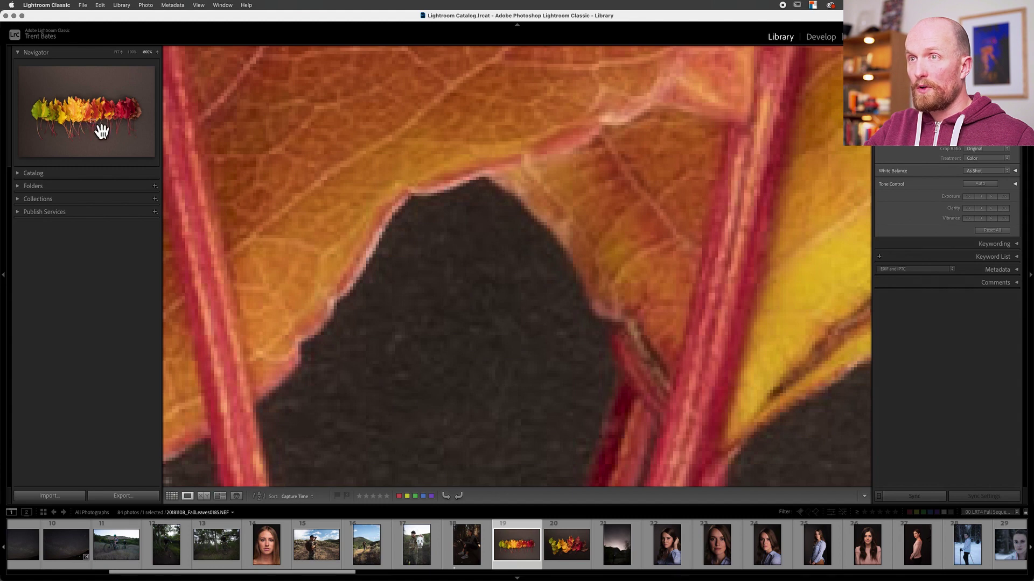
# Pan the 800% view across the leaves, drop back to 100%, then fit the whole photo.
pyautogui.moveTo(100, 128); pyautogui.dragTo(82, 100)
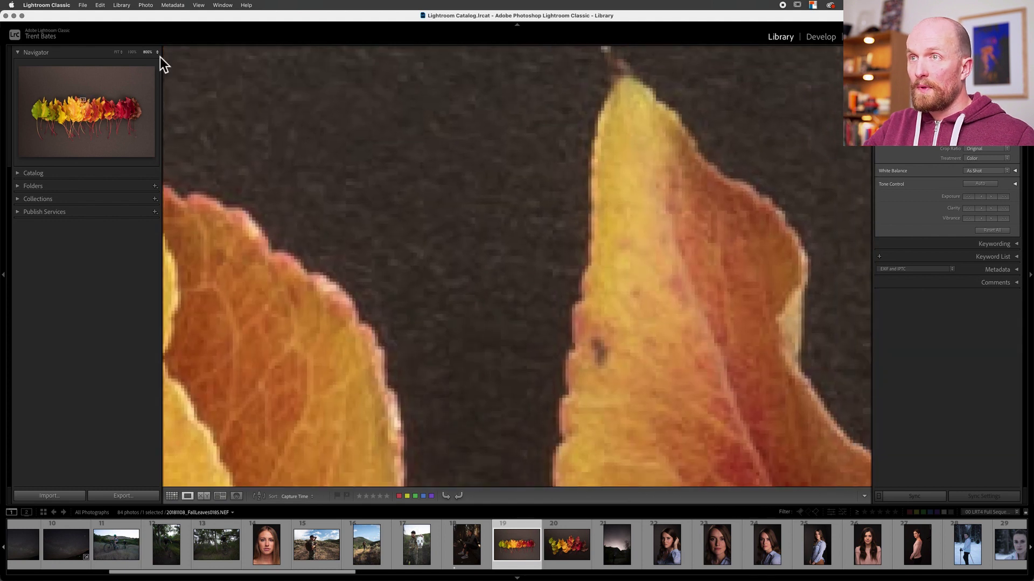
pyautogui.click(134, 52)
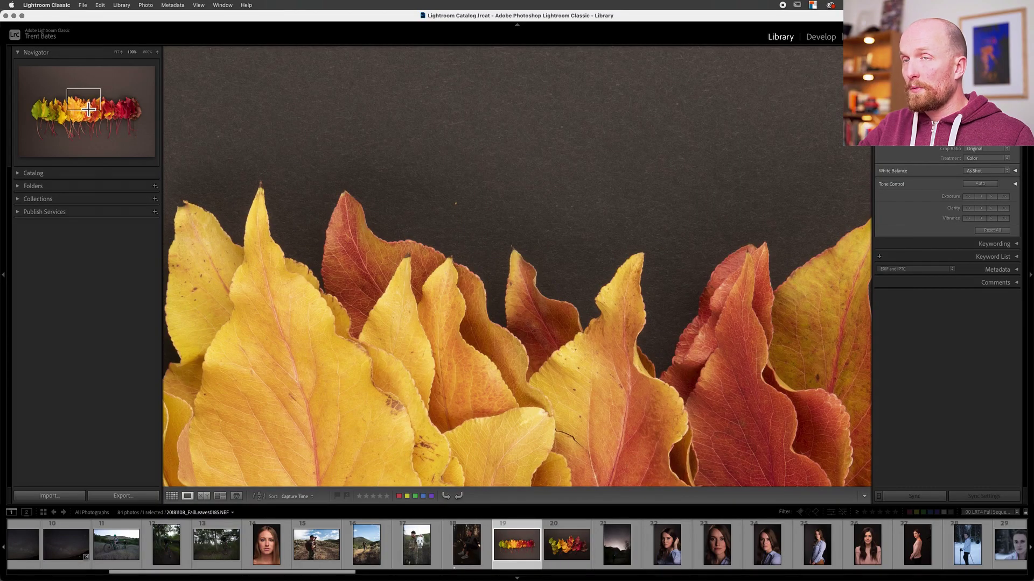
pyautogui.press('z')
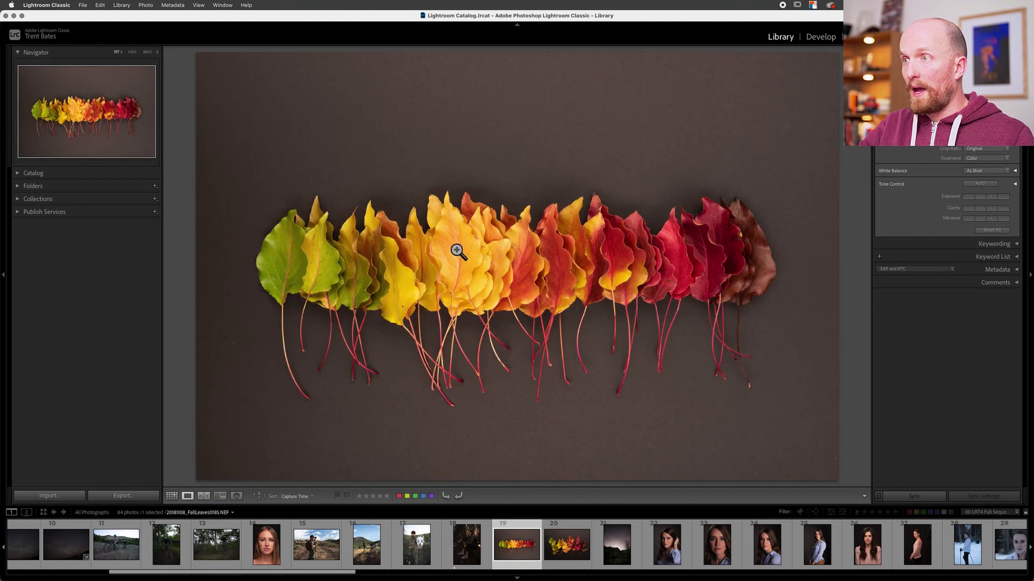
# Zoom the leaves to 400%, fit the photo, then zoom to 400% on the leaf area.
pyautogui.click(156, 52)
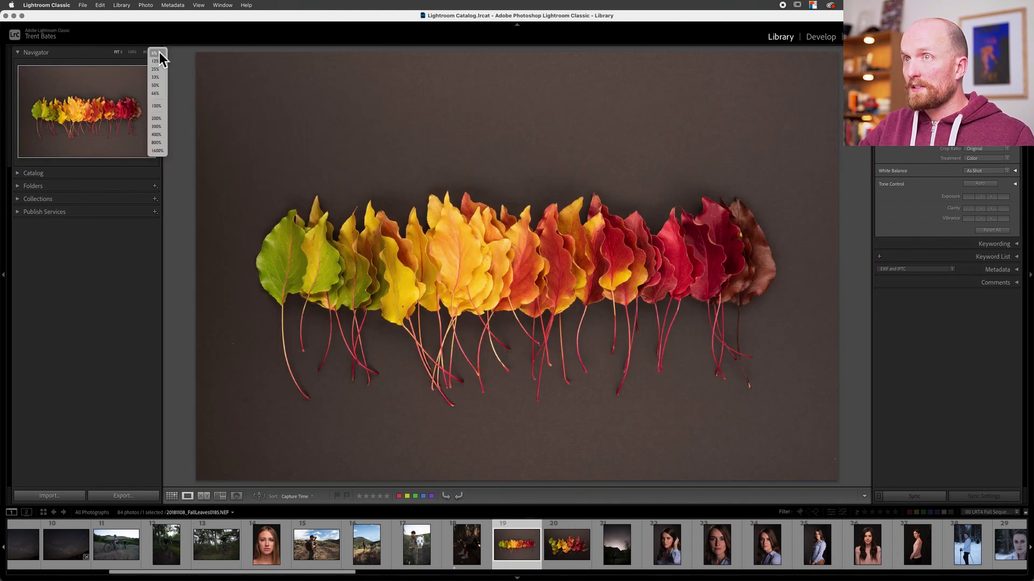
pyautogui.click(161, 135)
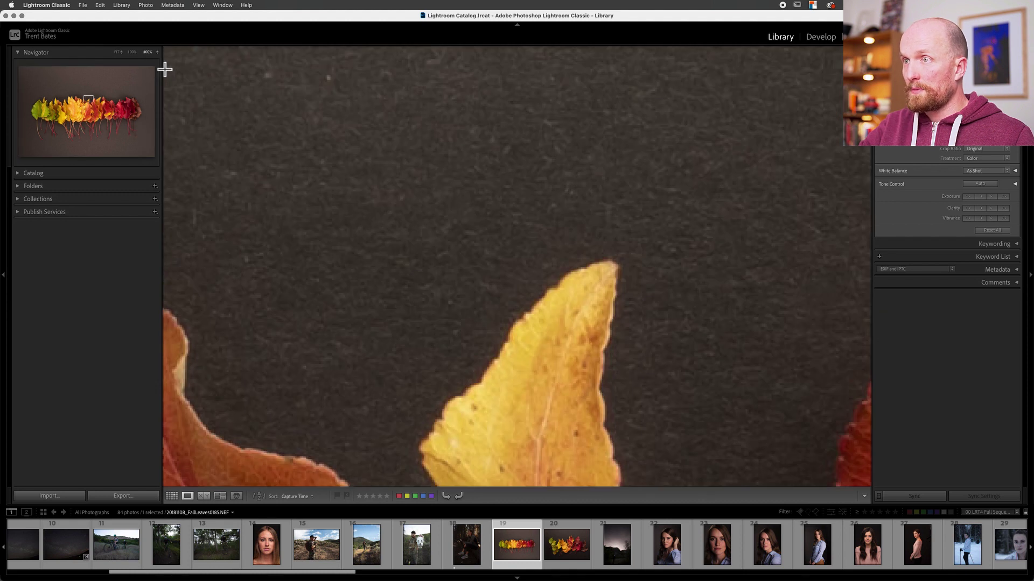
pyautogui.click(95, 105)
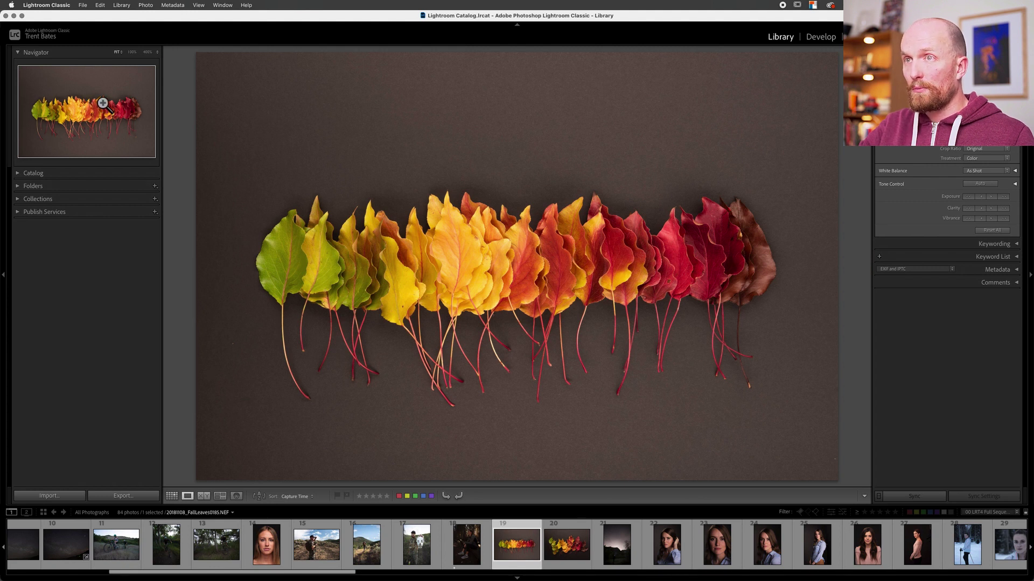
pyautogui.click(104, 105)
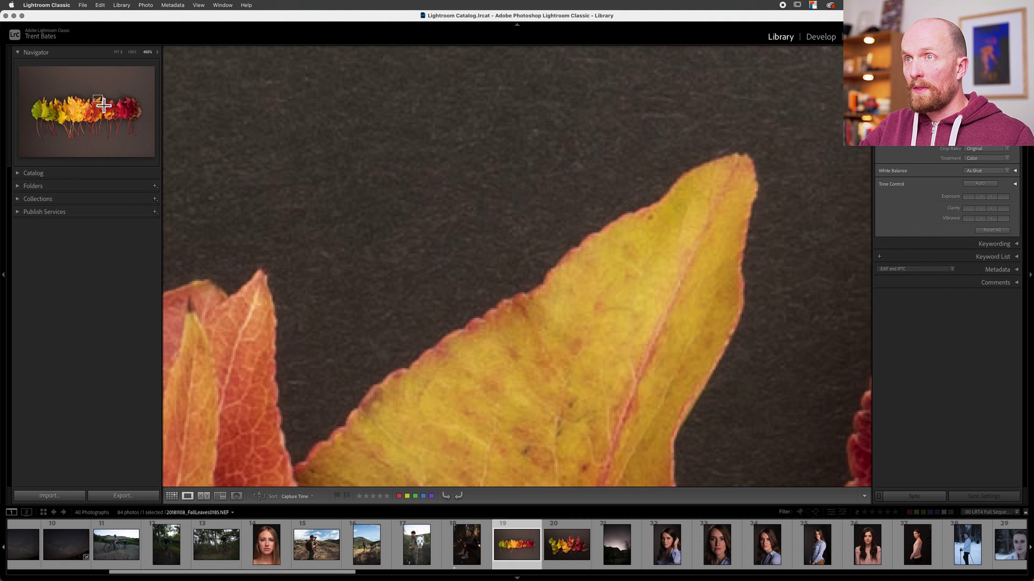
# Set the zoom to 66%, refit the photo, then zoom to 66% on the leaf tops.
pyautogui.click(161, 53)
pyautogui.scroll(1, 170, 15)
pyautogui.click(161, 21)
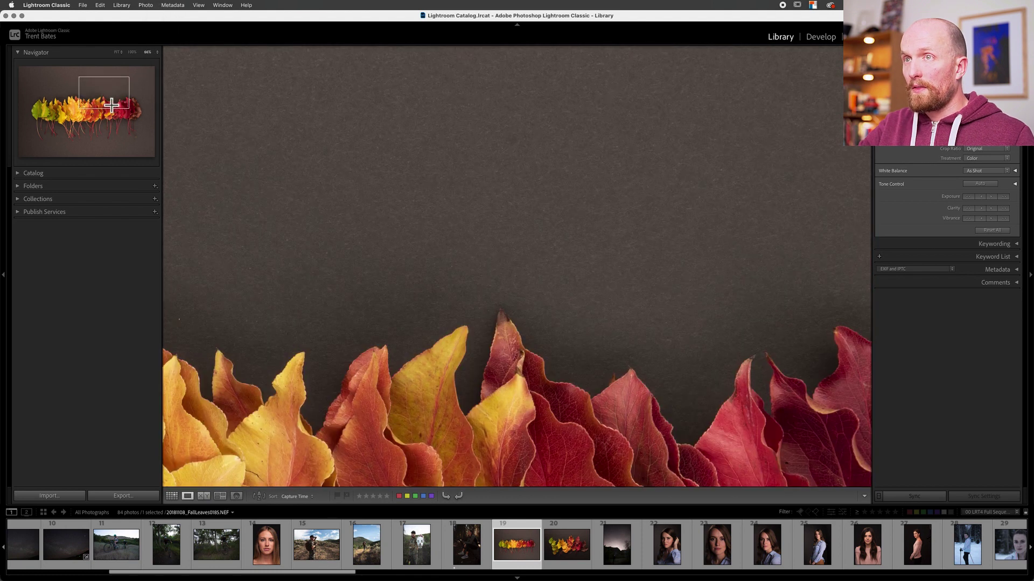
pyautogui.press('z')
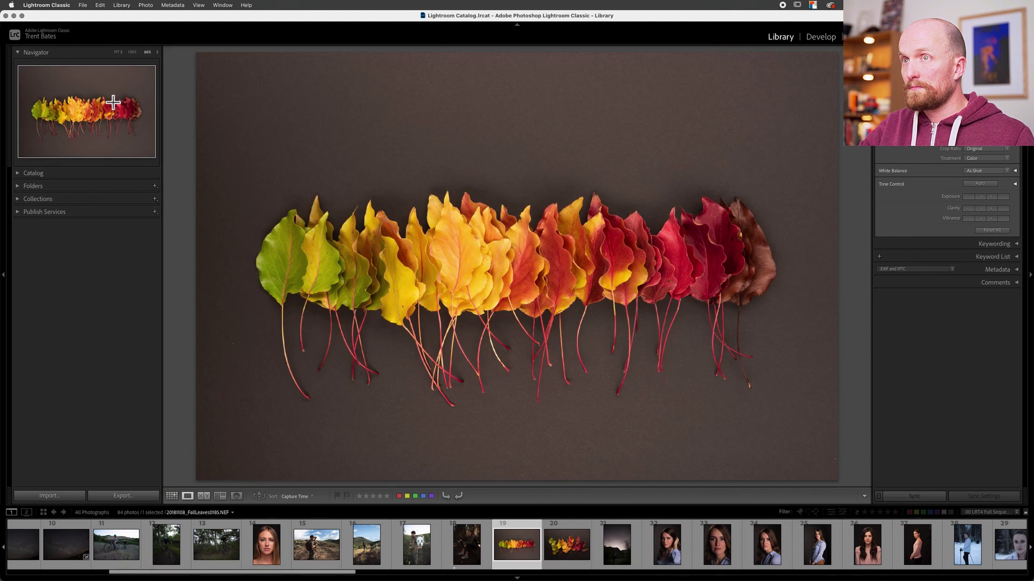
pyautogui.click(113, 102)
# Zoom to 100% and pan across the leaves, refit, then close in on the leaf tops.
pyautogui.click(134, 54)
pyautogui.moveTo(114, 101); pyautogui.dragTo(118, 106)
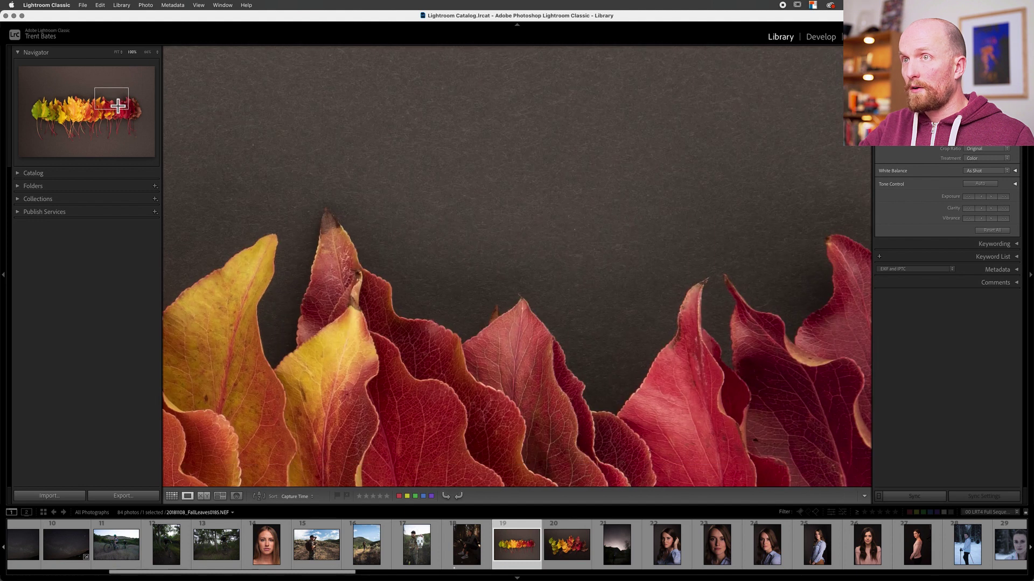
pyautogui.press('z')
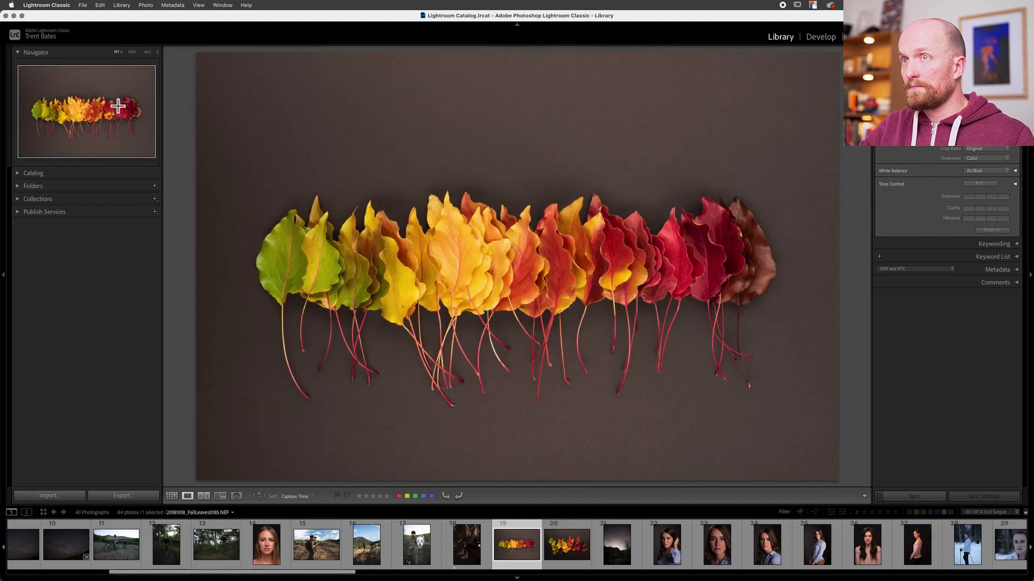
pyautogui.click(87, 105)
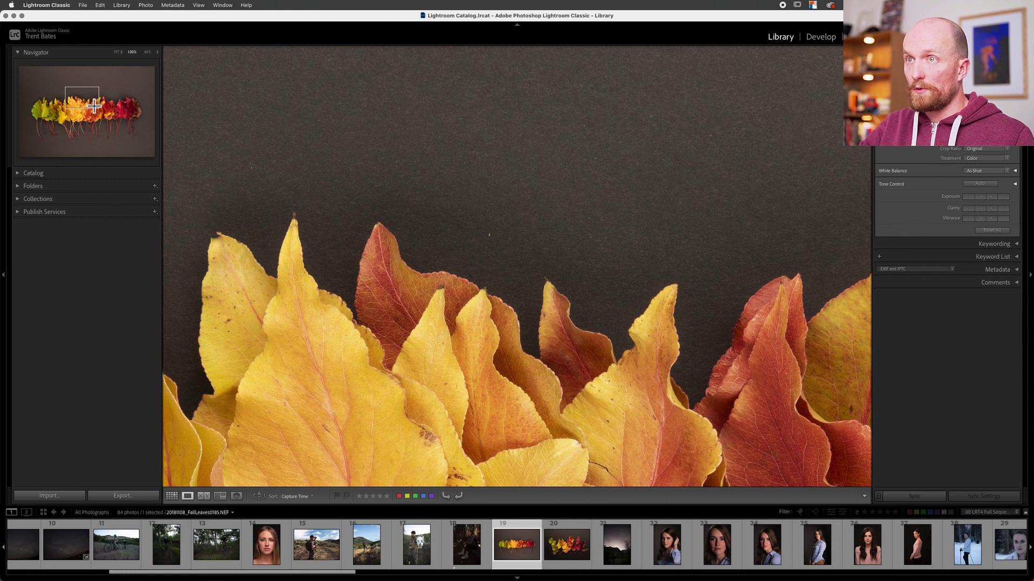
pyautogui.moveTo(91, 104); pyautogui.dragTo(93, 102)
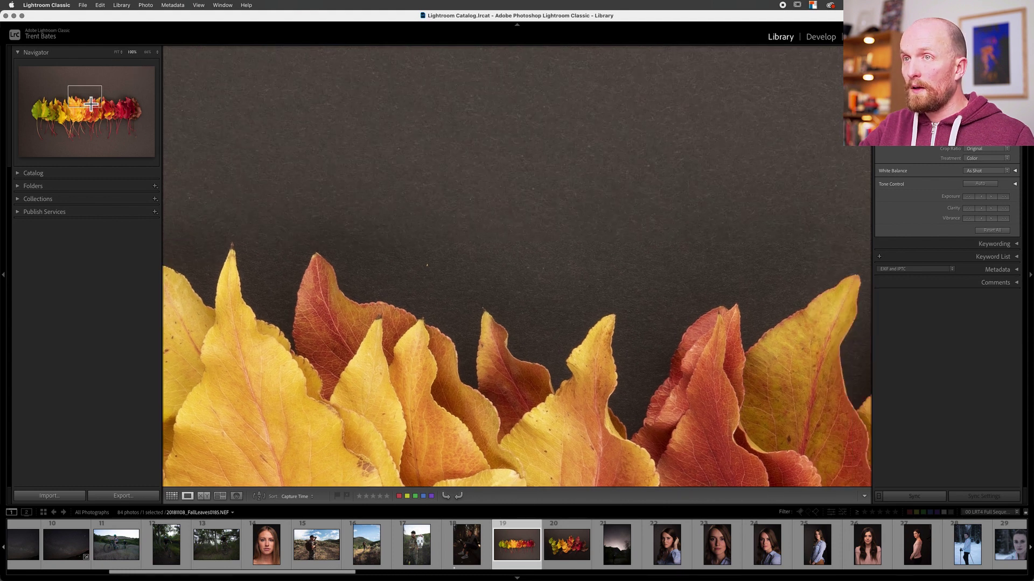
# Toggle between Fit and 100% on the leaf tips, then return to the thumbnail grid.
pyautogui.press('z')
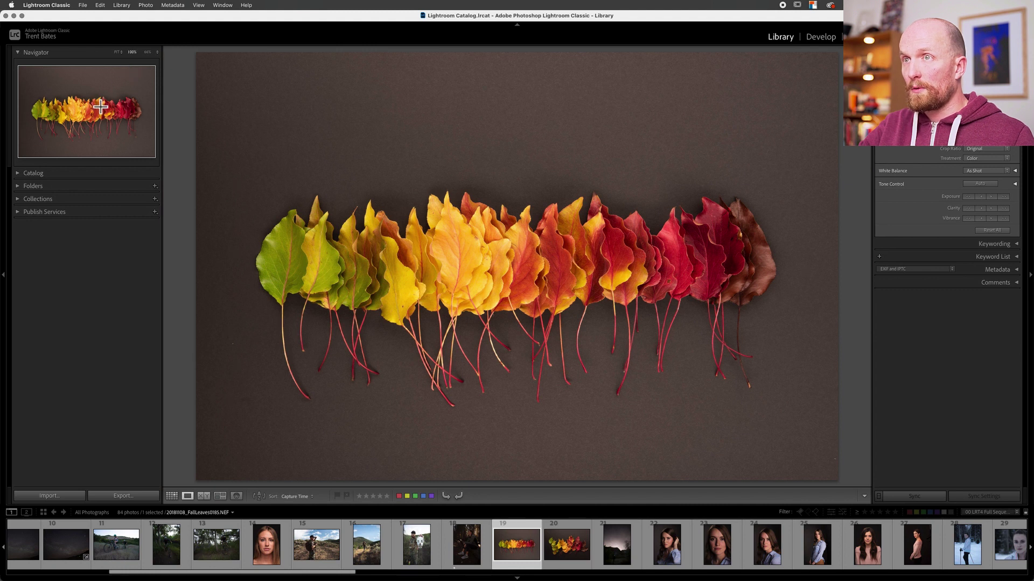
pyautogui.press('z')
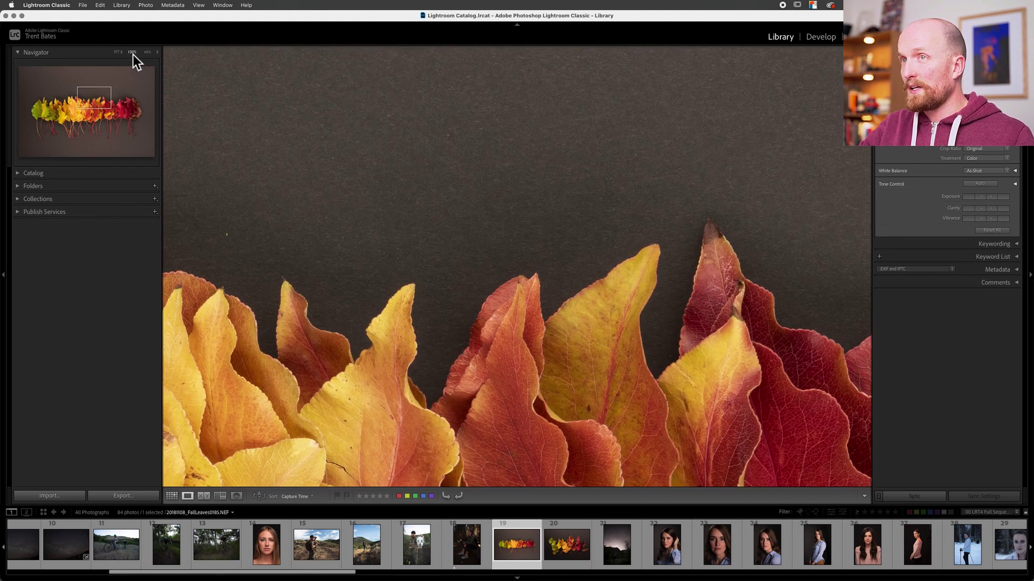
pyautogui.press('g')
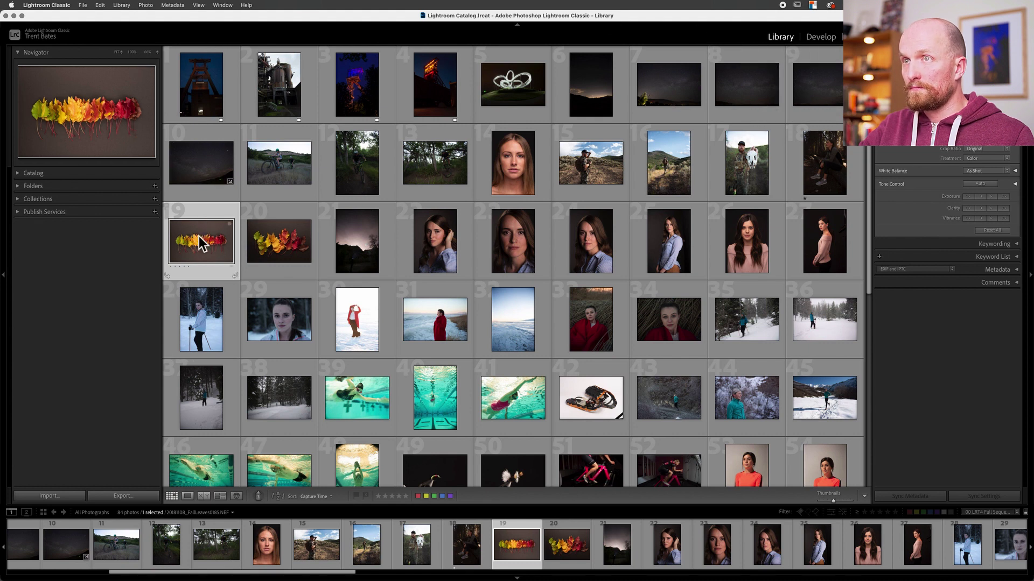
# Alternate twice between the single leaves photo in Loupe and the thumbnail grid.
pyautogui.click(100, 112)
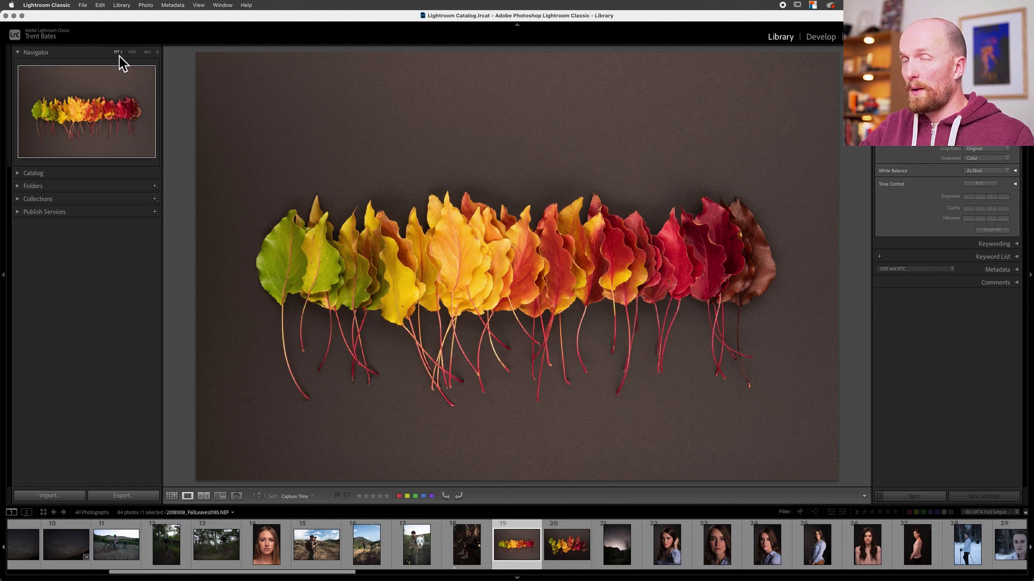
pyautogui.press('g')
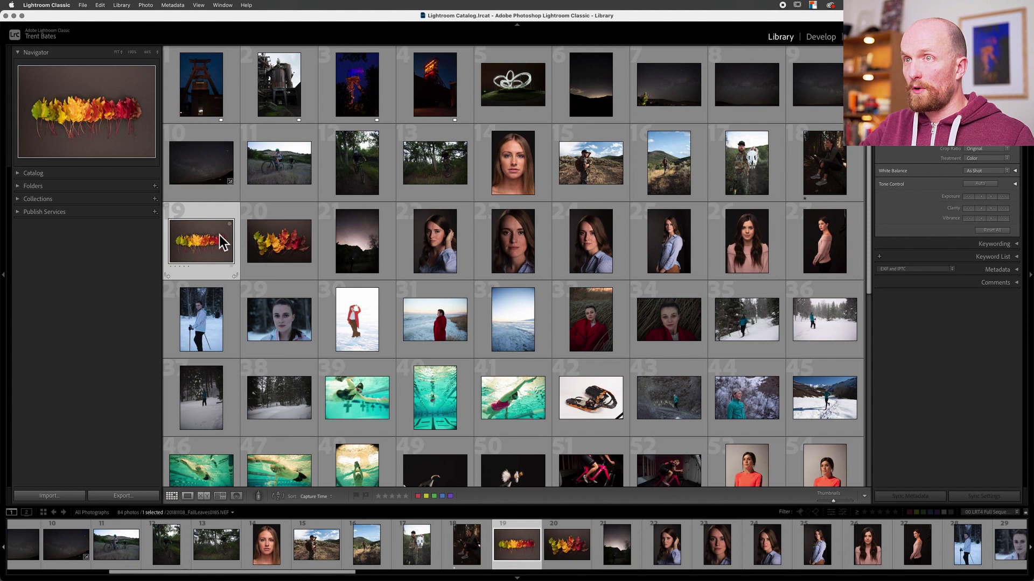
pyautogui.click(120, 111)
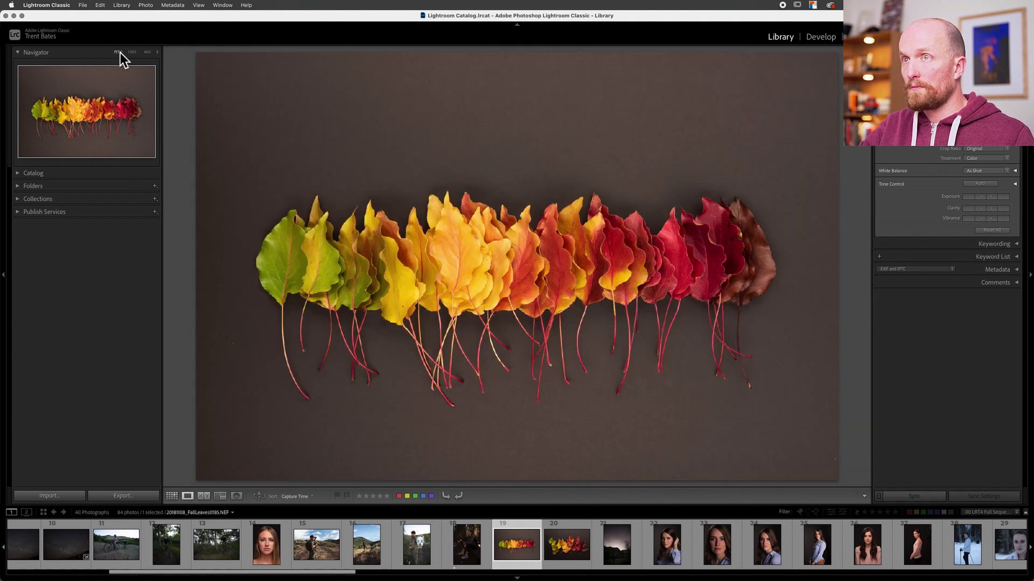
pyautogui.press('g')
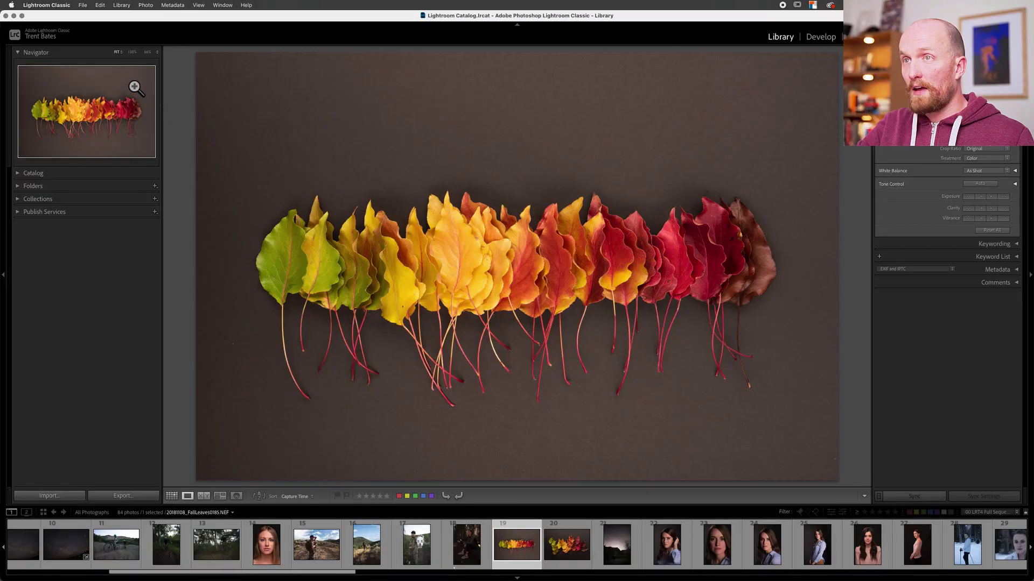
# In the Develop module, view the leaves photo at 100%, then Fit, then 100% again.
pyautogui.click(829, 39)
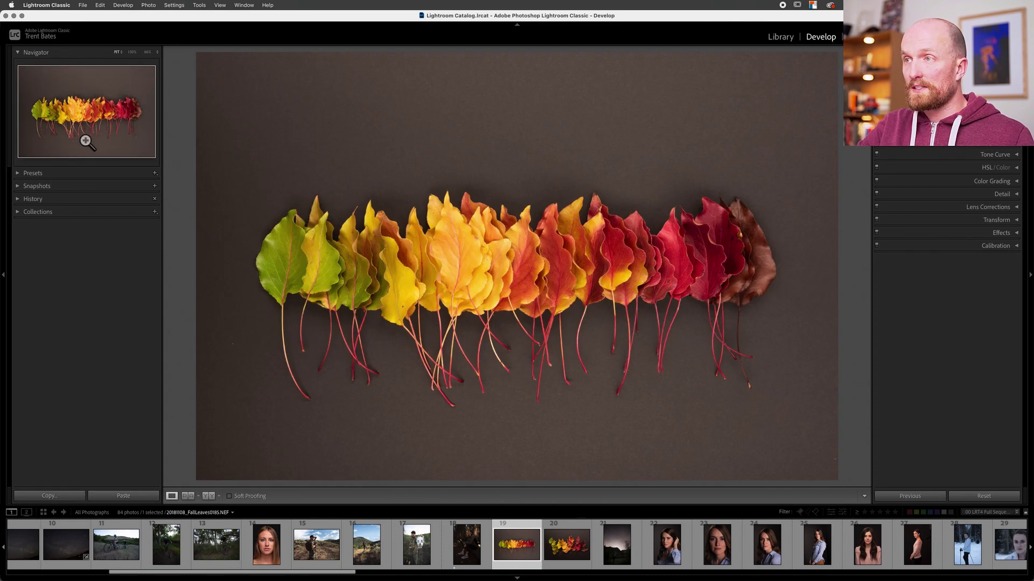
pyautogui.click(136, 56)
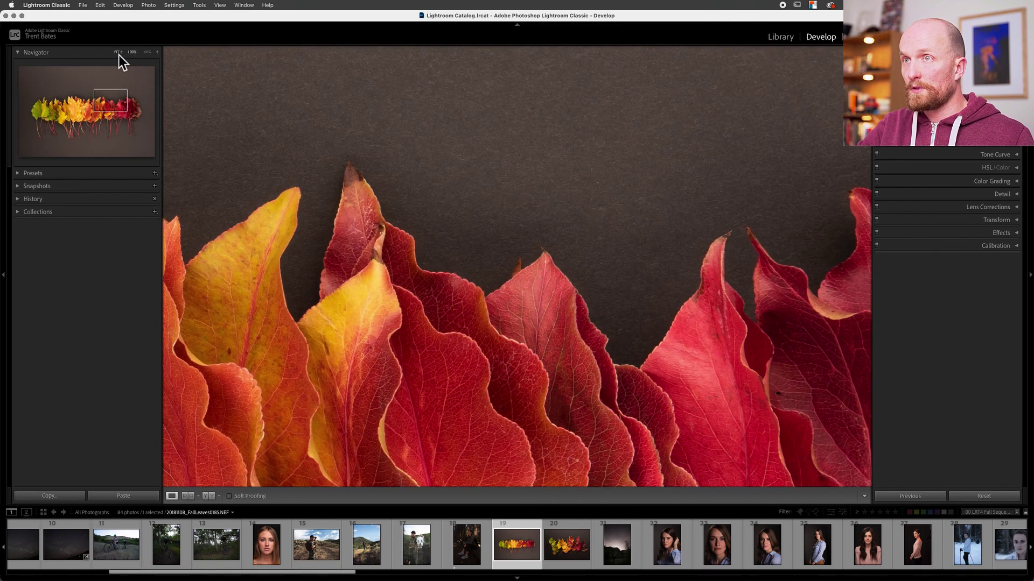
pyautogui.click(119, 54)
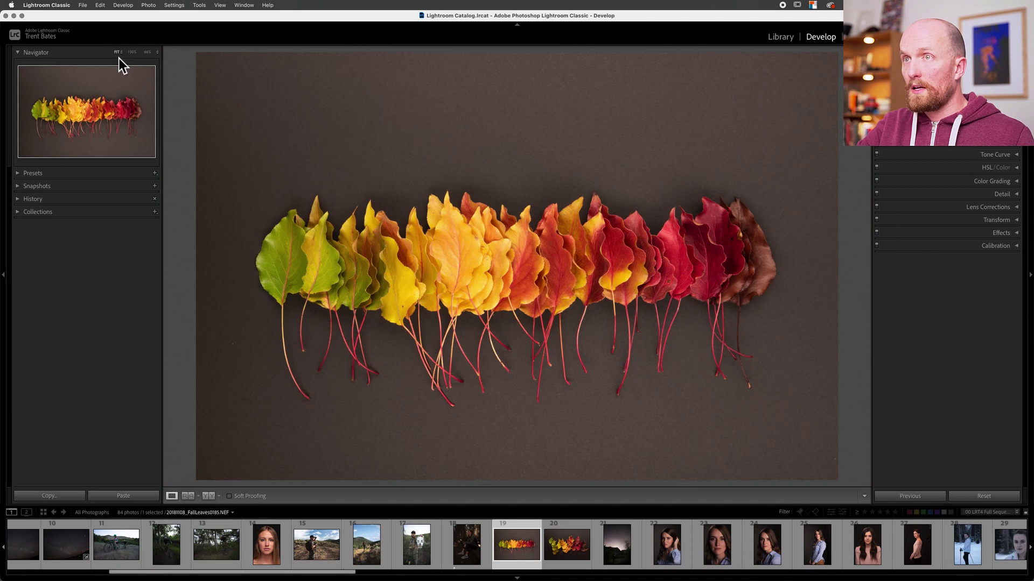
pyautogui.click(133, 56)
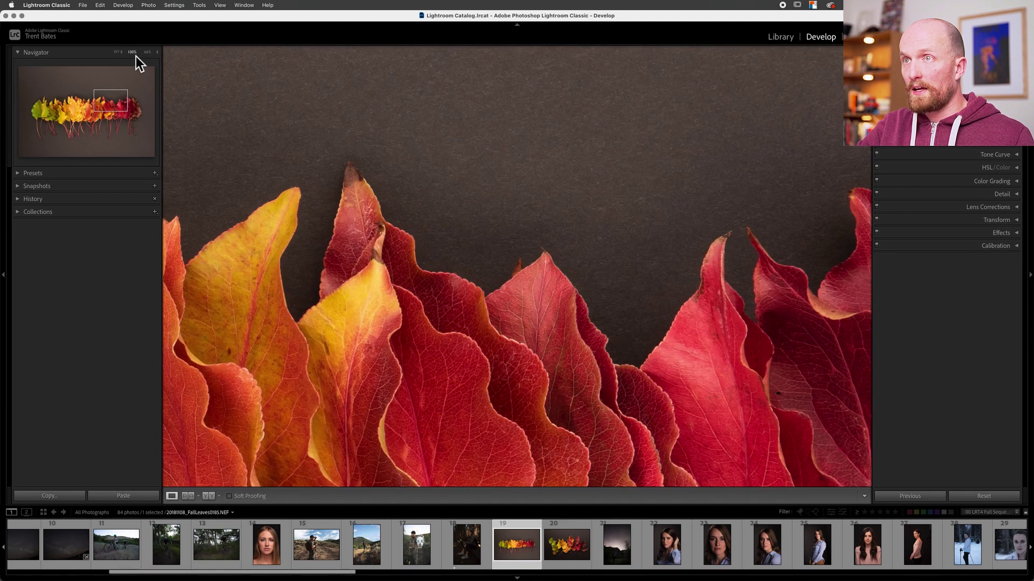